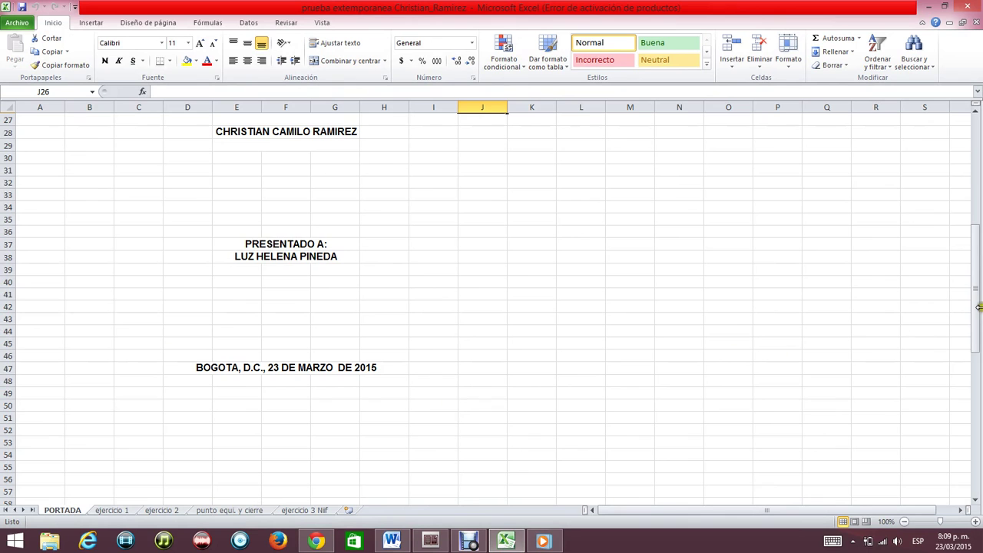
- Review the PORTADA cover sheet and open ejercicio 1 at its problem statement and cost-per-ton tables
{"action": "left_click_drag", "start_coordinate": [976, 307], "coordinate": [978, 208]}
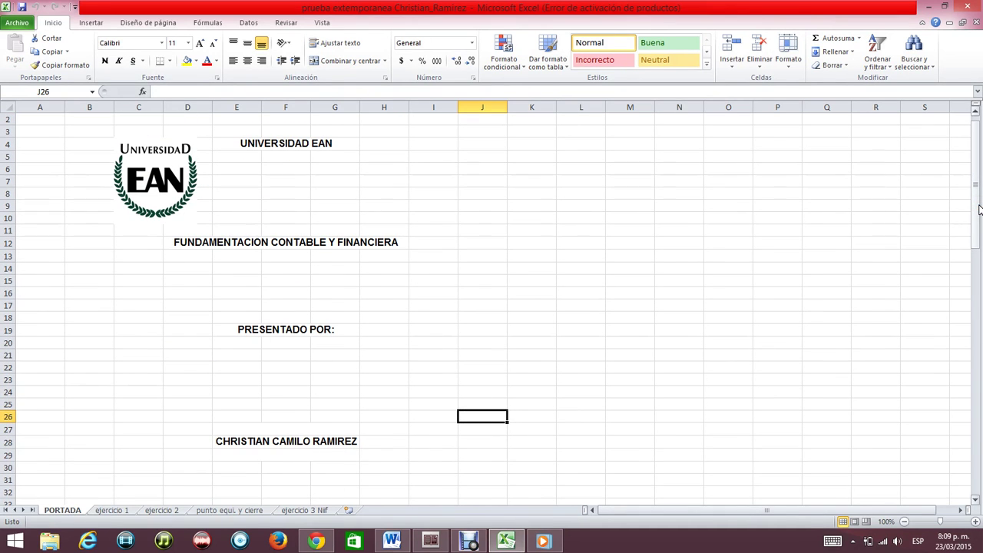
{"action": "left_click", "coordinate": [121, 511]}
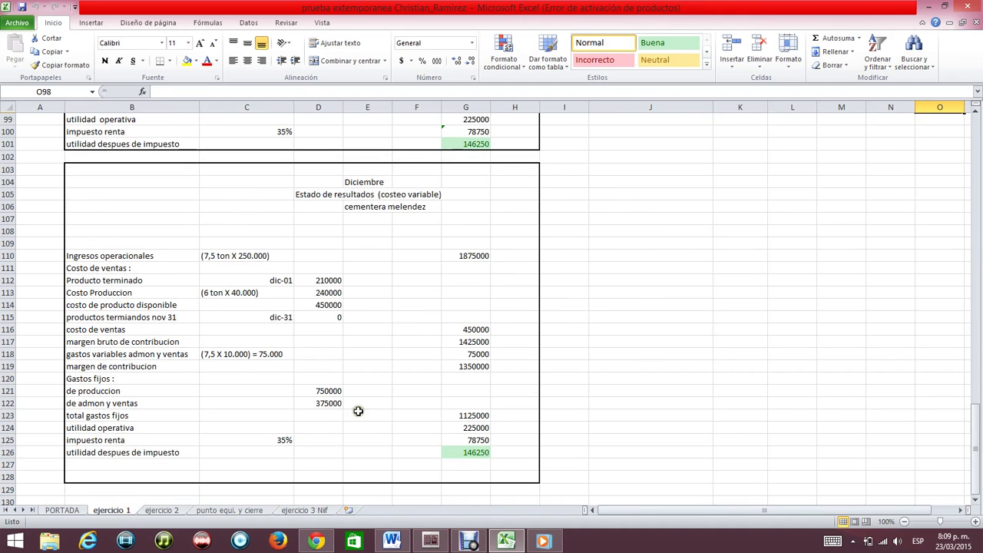
{"action": "left_click_drag", "start_coordinate": [972, 430], "coordinate": [973, 148]}
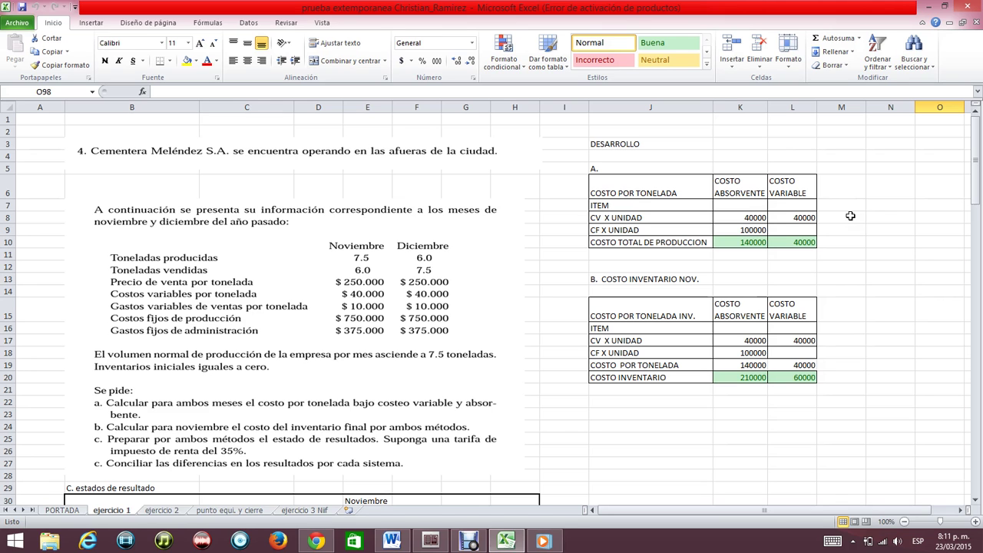
- Examine the November income statements of Cementera Meléndez in ejercicio 1 under absorption and variable costing
{"action": "left_click", "coordinate": [975, 499]}
{"action": "left_click_drag", "start_coordinate": [974, 499], "coordinate": [976, 496]}
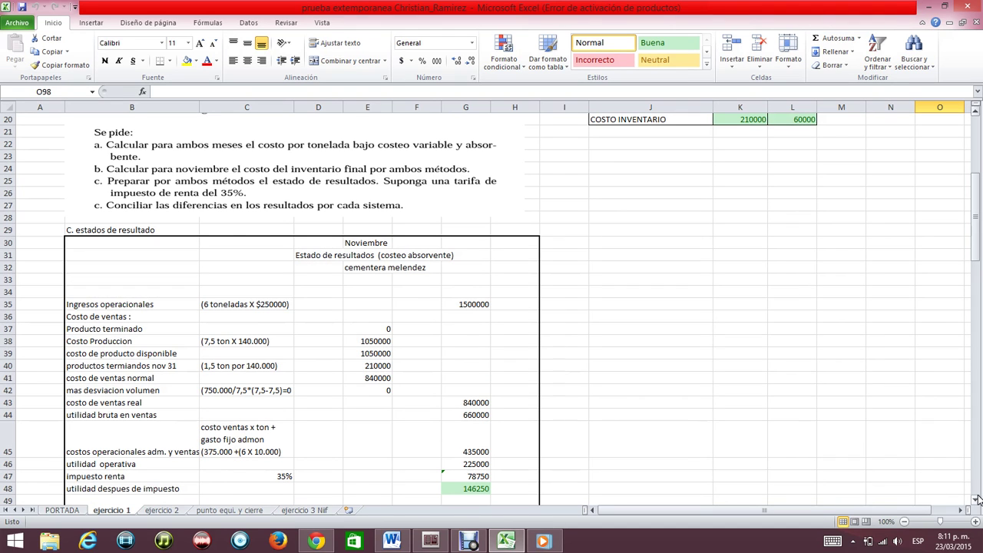
{"action": "left_click_drag", "start_coordinate": [977, 499], "coordinate": [976, 499]}
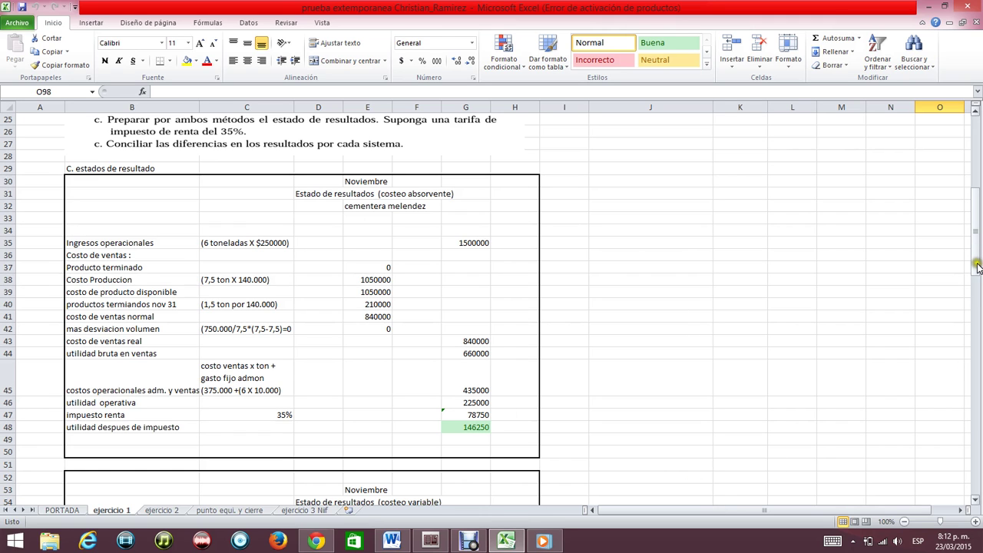
{"action": "left_click_drag", "start_coordinate": [977, 267], "coordinate": [979, 330]}
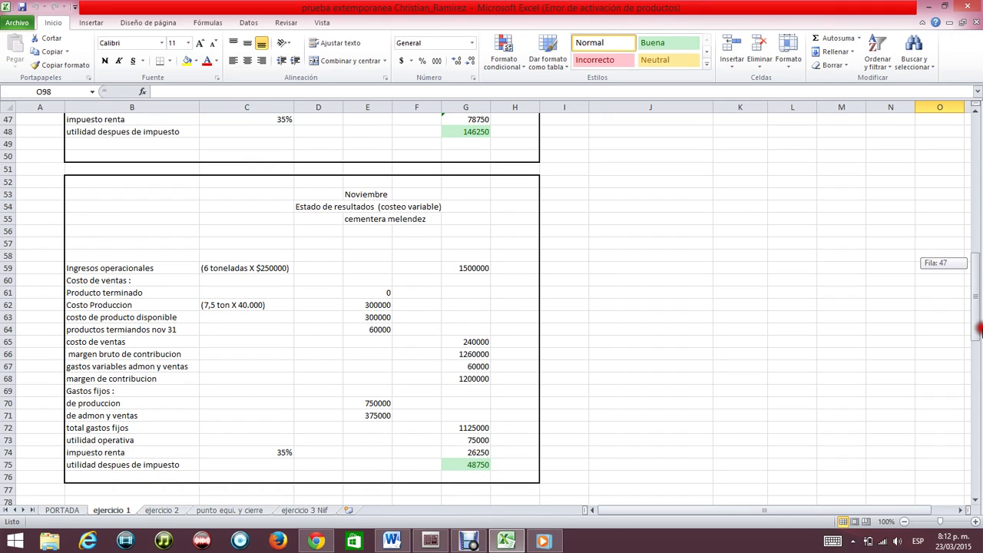
{"action": "mouse_move", "coordinate": [979, 329]}
{"action": "left_mouse_down"}
{"action": "mouse_move", "coordinate": [979, 261]}
{"action": "mouse_move", "coordinate": [979, 347]}
{"action": "left_mouse_up"}
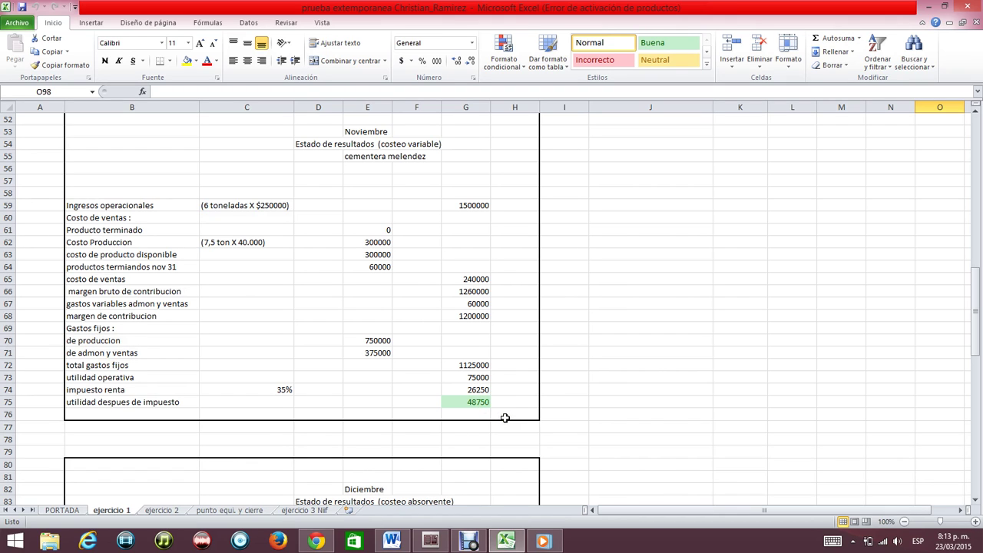
- Examine the December income statements in ejercicio 1 under absorption and variable costing, and return to the exercise's questions
{"action": "left_click_drag", "start_coordinate": [976, 347], "coordinate": [979, 423]}
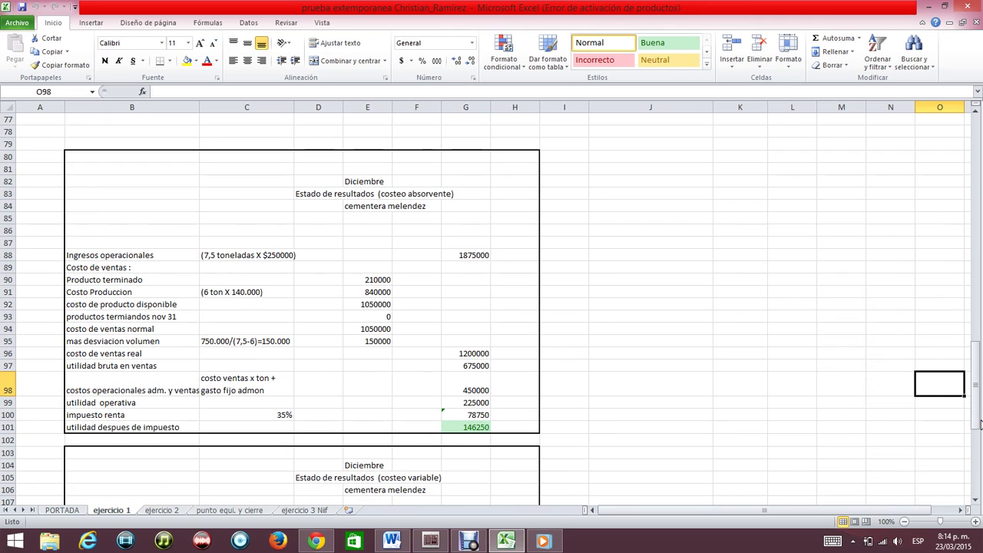
{"action": "left_click_drag", "start_coordinate": [978, 420], "coordinate": [977, 429]}
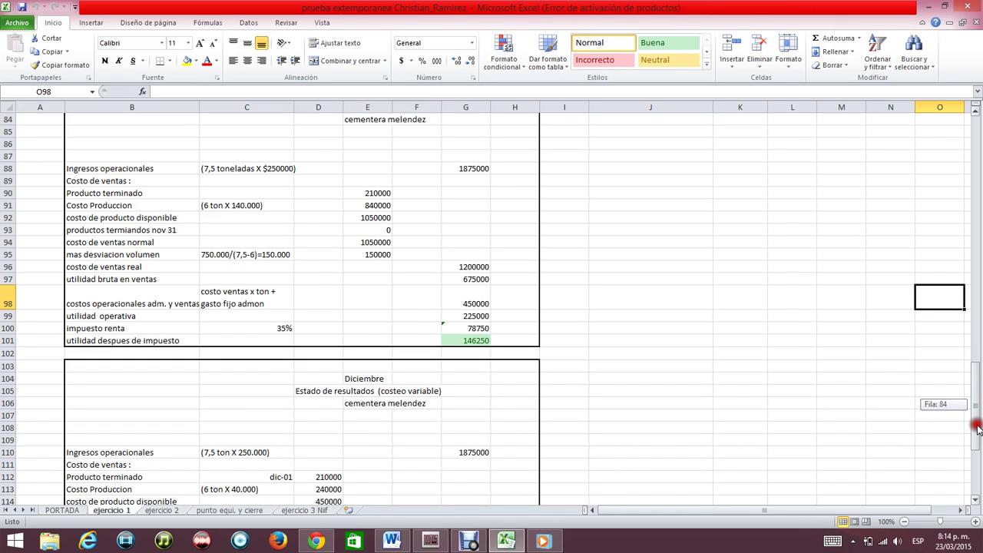
{"action": "left_click_drag", "start_coordinate": [976, 428], "coordinate": [930, 408]}
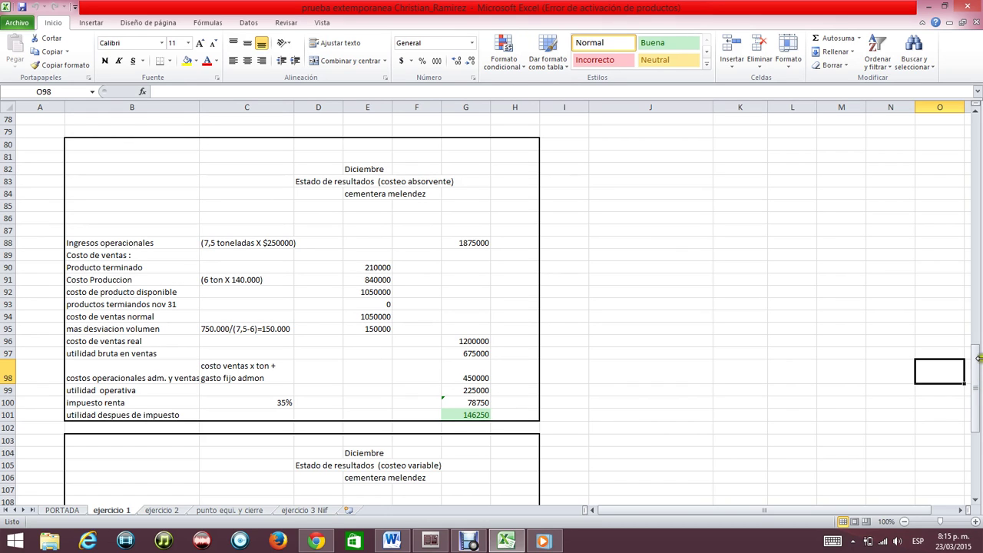
{"action": "left_click_drag", "start_coordinate": [978, 358], "coordinate": [978, 471]}
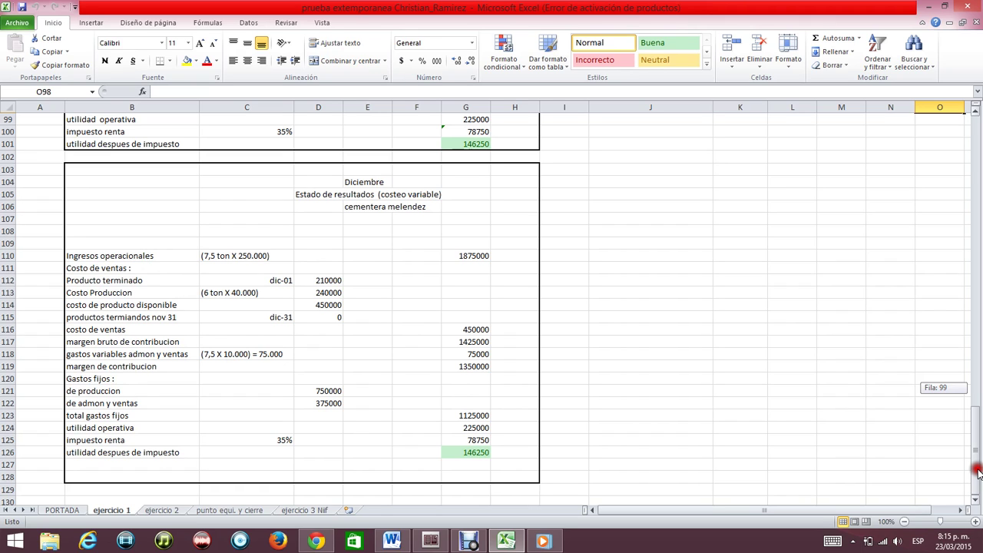
{"action": "left_click_drag", "start_coordinate": [978, 471], "coordinate": [978, 218]}
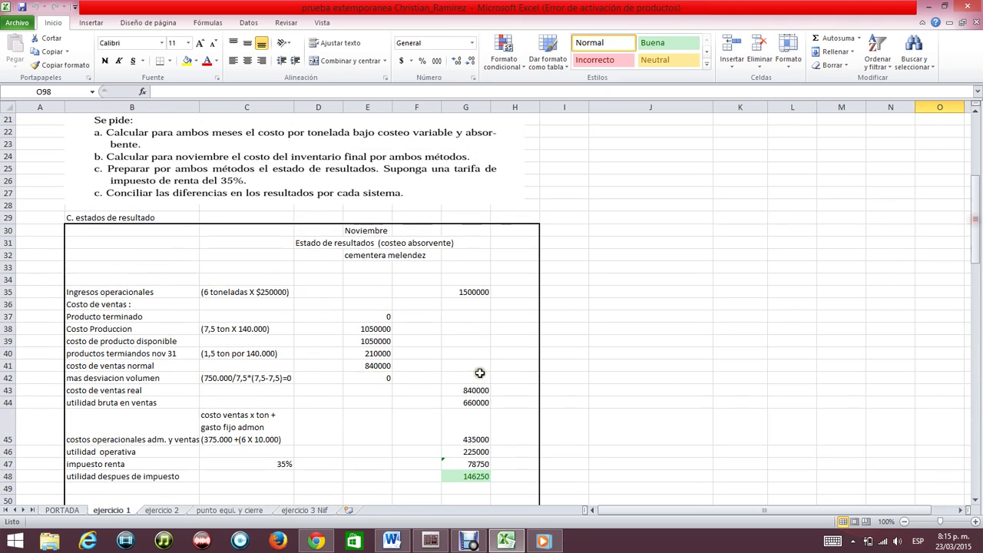
- Open ejercicio 2 and read the Comercial el Trébol problem statement and the contribution margin tables A and B
{"action": "left_click", "coordinate": [160, 510]}
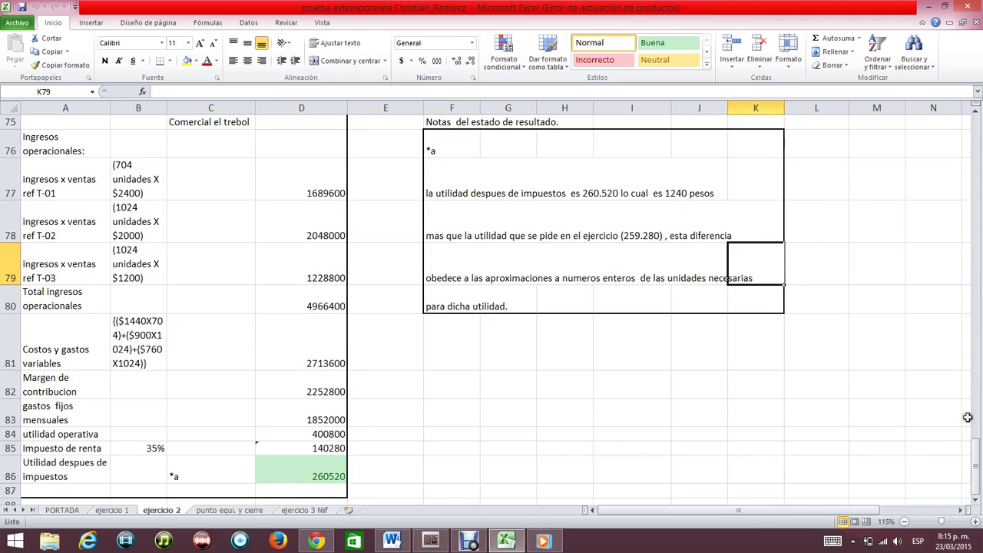
{"action": "left_click_drag", "start_coordinate": [975, 458], "coordinate": [979, 115]}
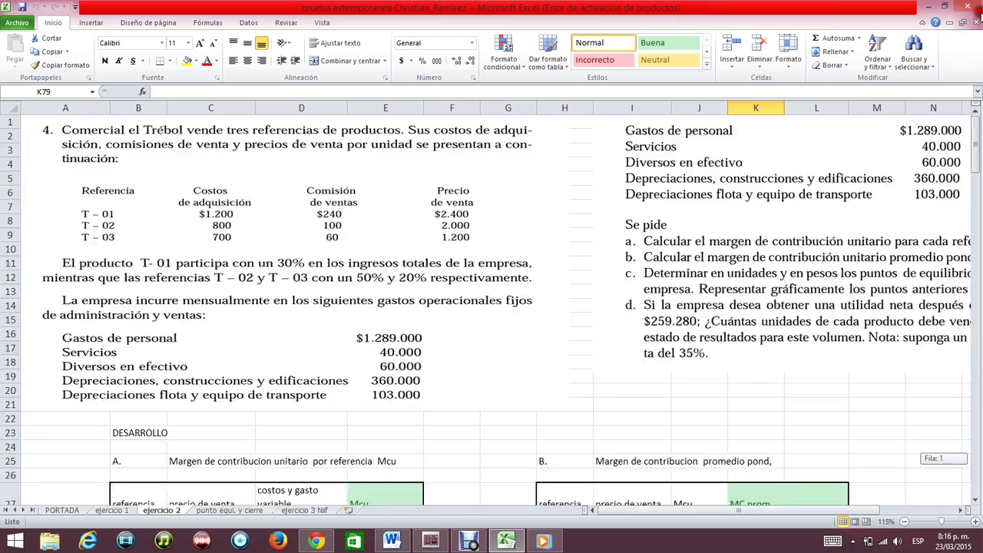
{"action": "scroll", "coordinate": [943, 226], "scroll_direction": "down", "scroll_amount": 7}
{"action": "scroll", "coordinate": [943, 226], "scroll_direction": "up", "scroll_amount": 7}
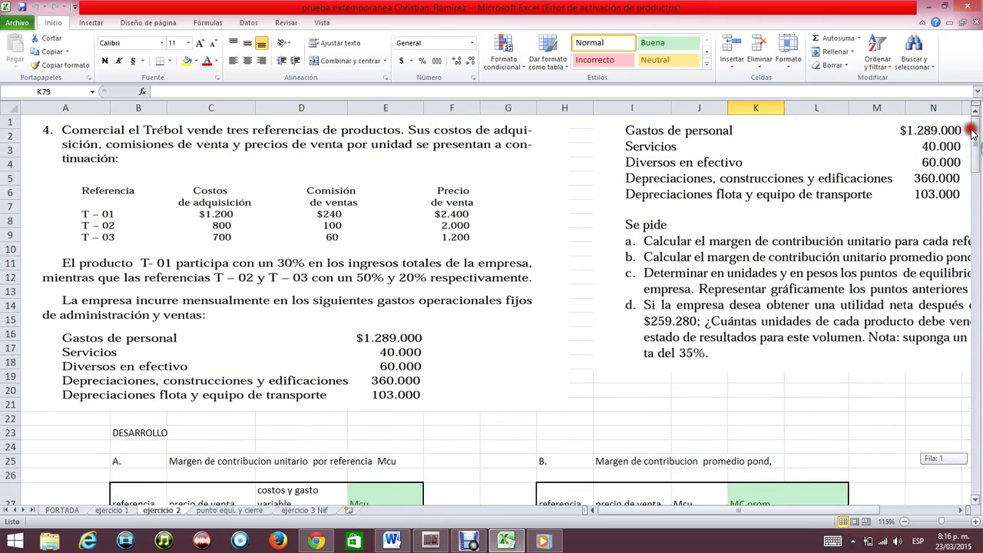
{"action": "left_click_drag", "start_coordinate": [971, 132], "coordinate": [978, 192]}
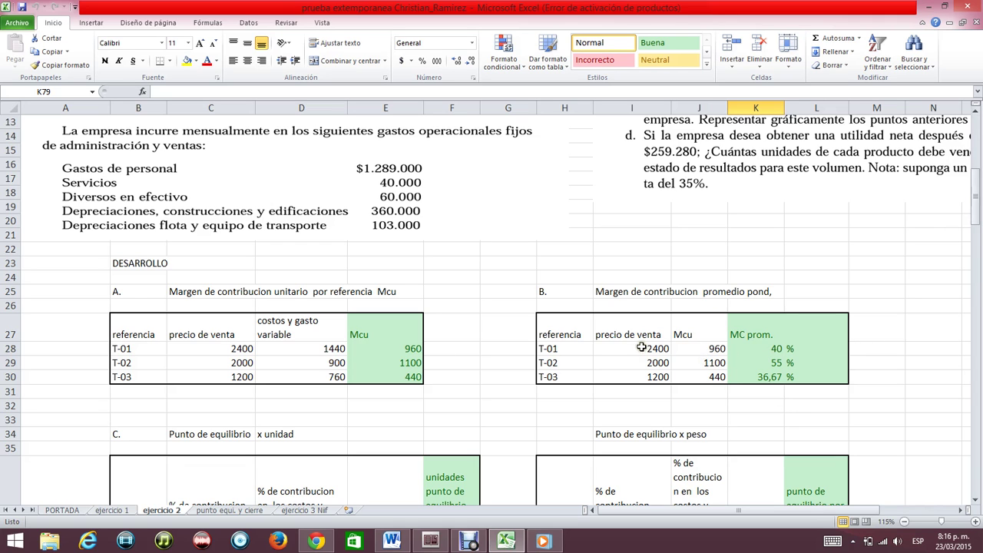
- Examine the break-even and closing point tables in ejercicio 2 and their chart on the punto equi. y cierre sheet
{"action": "left_click_drag", "start_coordinate": [978, 215], "coordinate": [978, 269]}
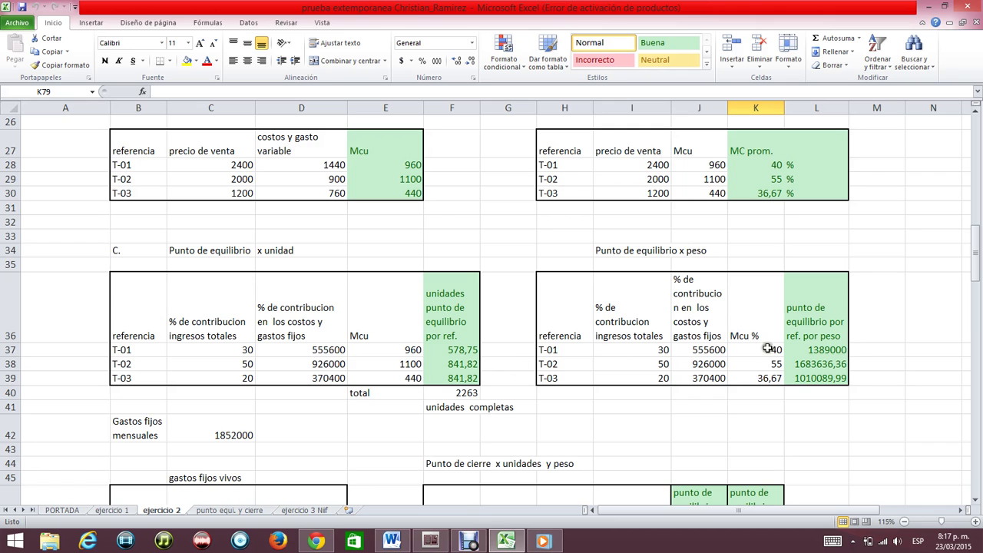
{"action": "left_click_drag", "start_coordinate": [979, 261], "coordinate": [978, 325]}
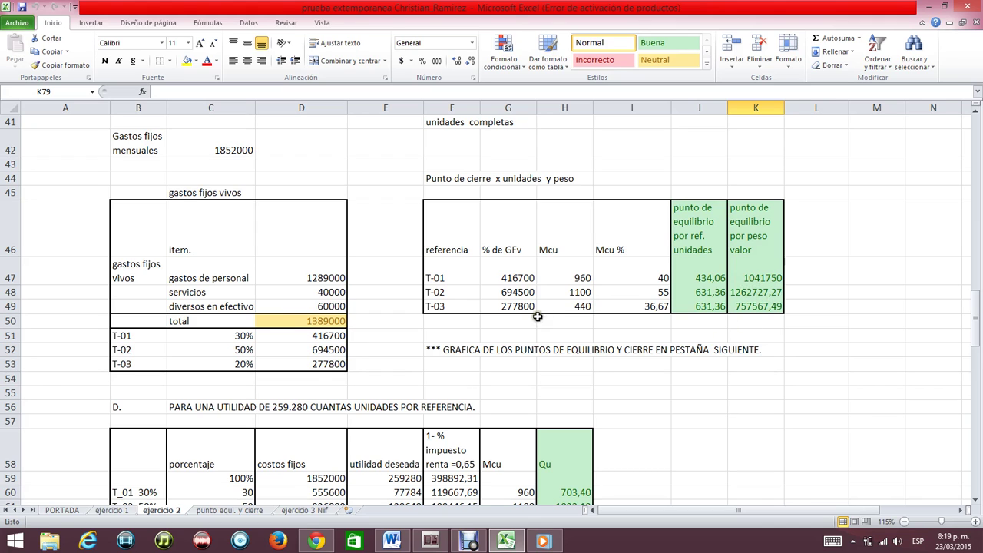
{"action": "left_click_drag", "start_coordinate": [978, 340], "coordinate": [977, 353]}
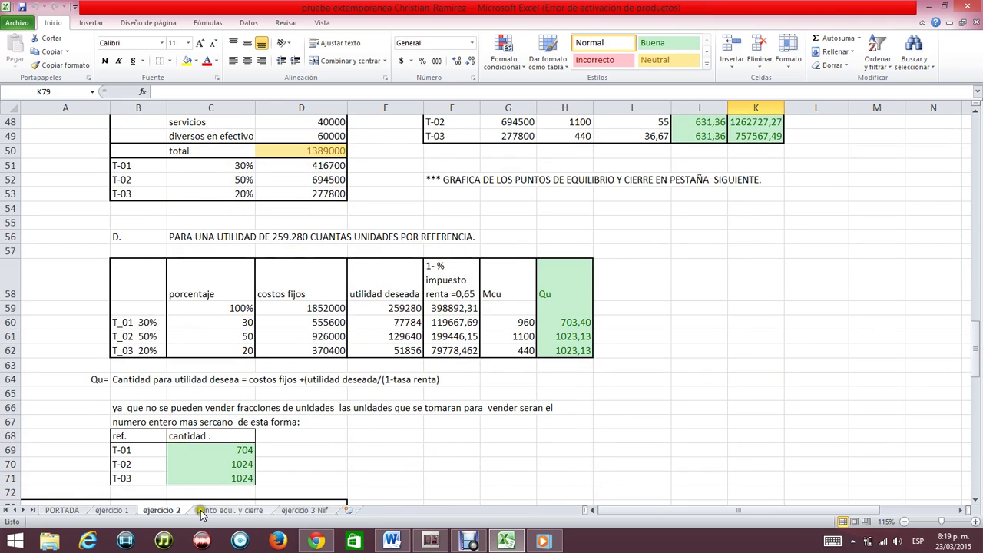
{"action": "left_click", "coordinate": [230, 510]}
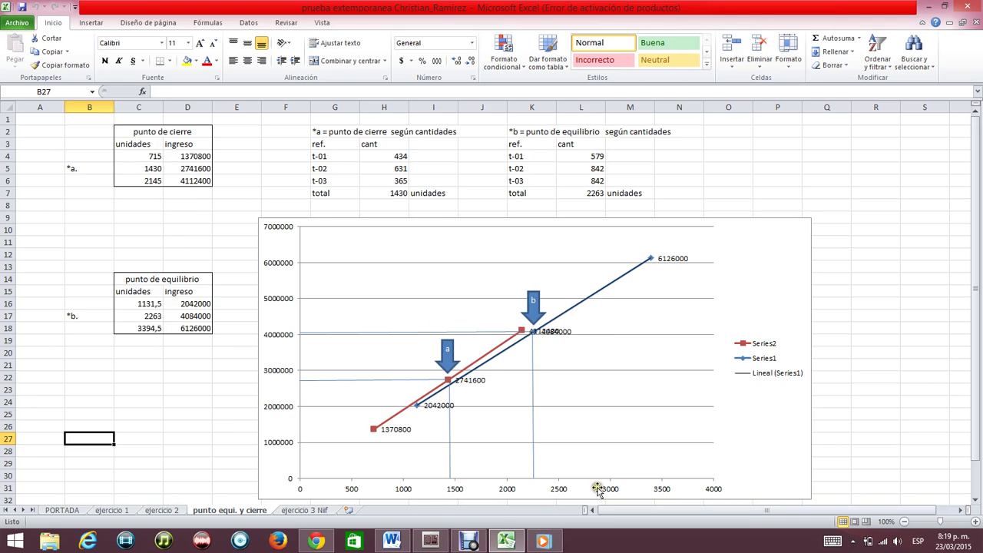
- Return to ejercicio 2 and examine section D's units per reference for the desired profit, plus the income statement and its notes
{"action": "left_click", "coordinate": [164, 511]}
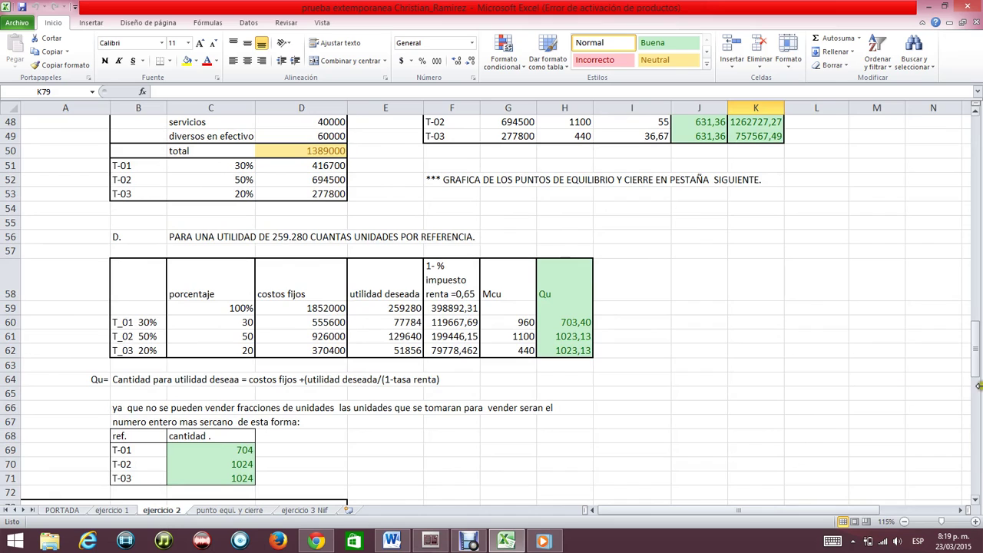
{"action": "left_click_drag", "start_coordinate": [975, 336], "coordinate": [975, 343]}
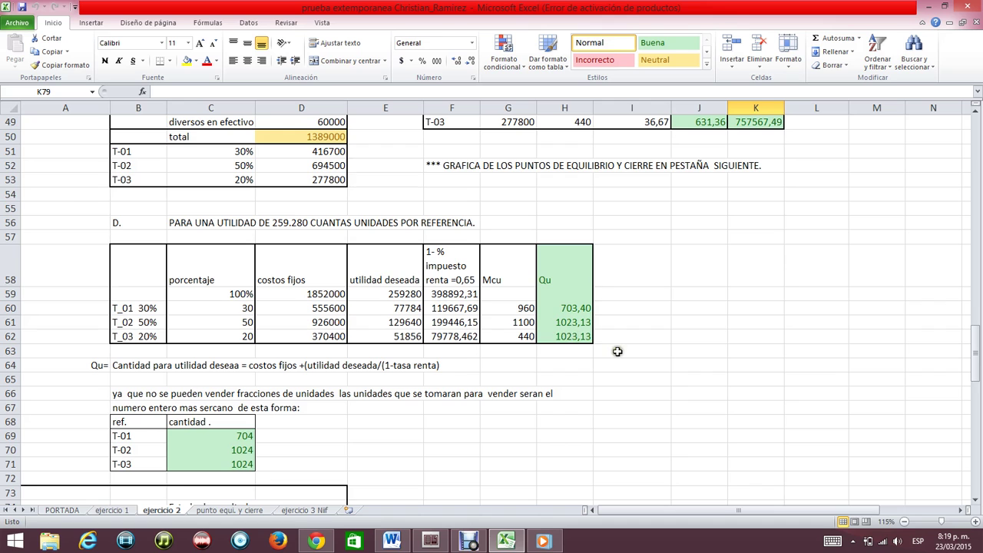
{"action": "left_click_drag", "start_coordinate": [971, 323], "coordinate": [976, 406]}
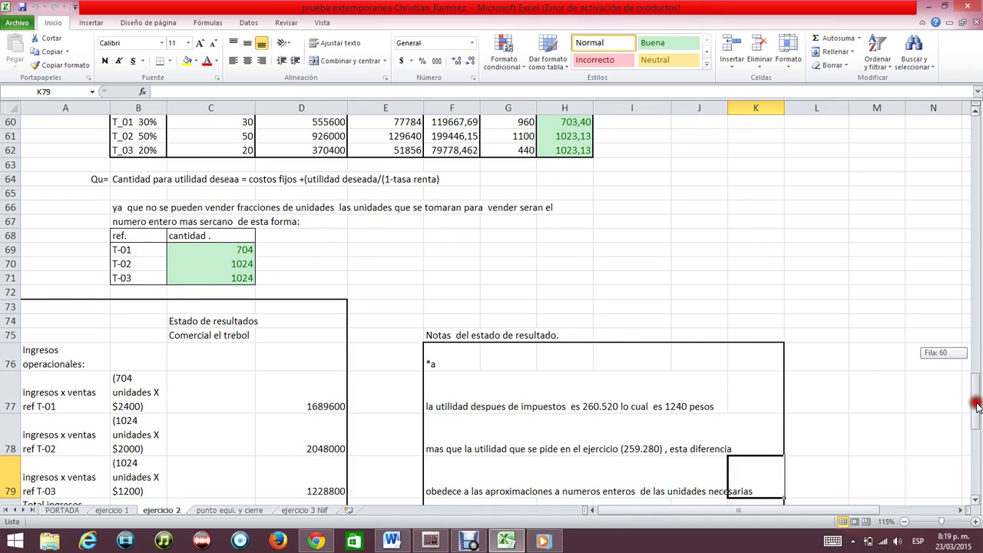
{"action": "left_click_drag", "start_coordinate": [976, 417], "coordinate": [555, 450]}
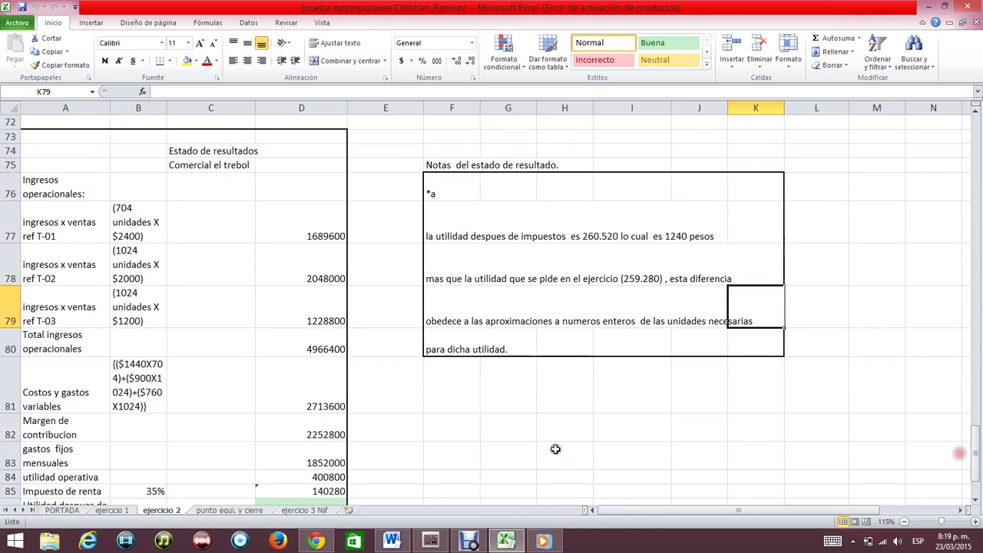
- Revisit the punto equi. y cierre chart and open ejercicio 3 Niif to examine the initial balance sheet's assets, liabilities and equity
{"action": "left_click", "coordinate": [230, 510]}
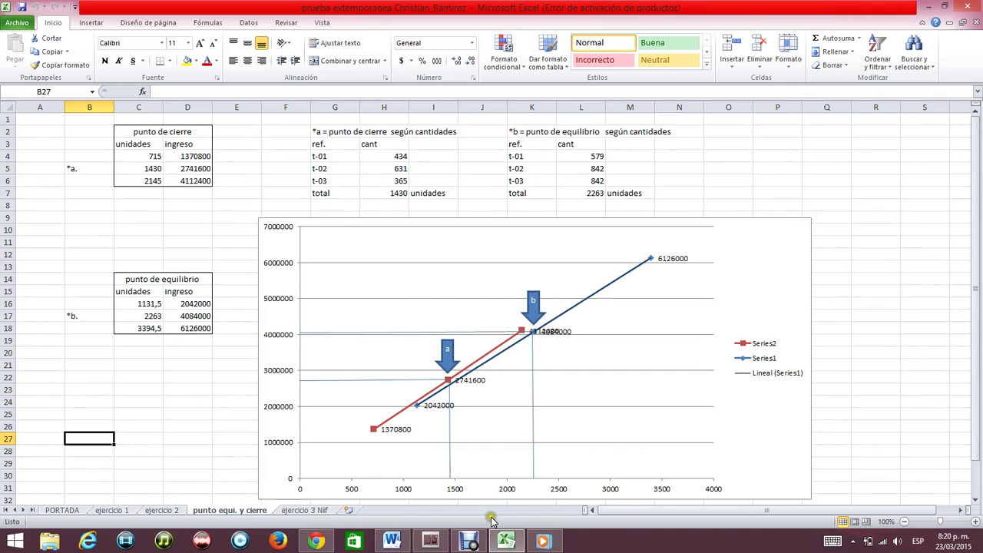
{"action": "left_click", "coordinate": [315, 510]}
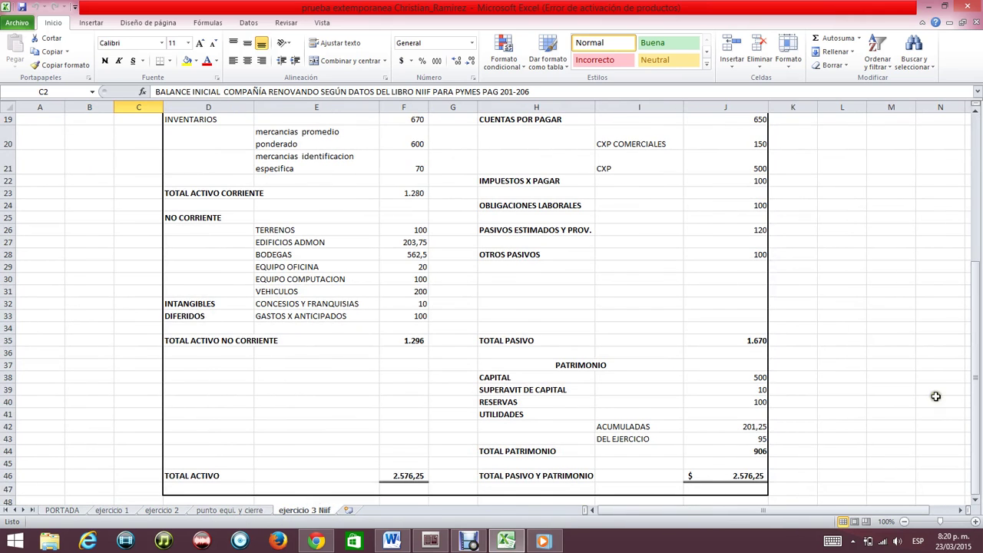
{"action": "left_click_drag", "start_coordinate": [974, 334], "coordinate": [979, 276]}
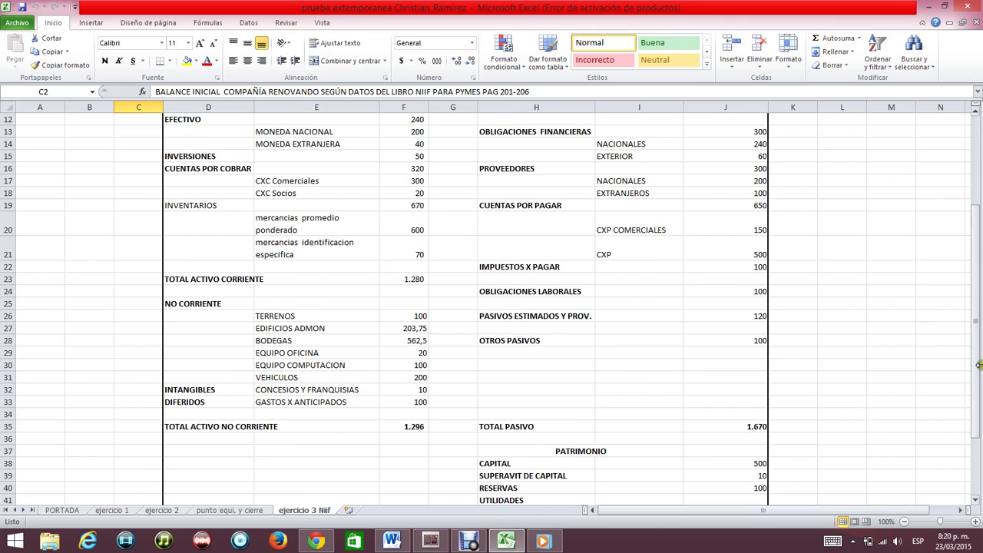
{"action": "scroll", "coordinate": [979, 364], "scroll_direction": "down", "scroll_amount": 2}
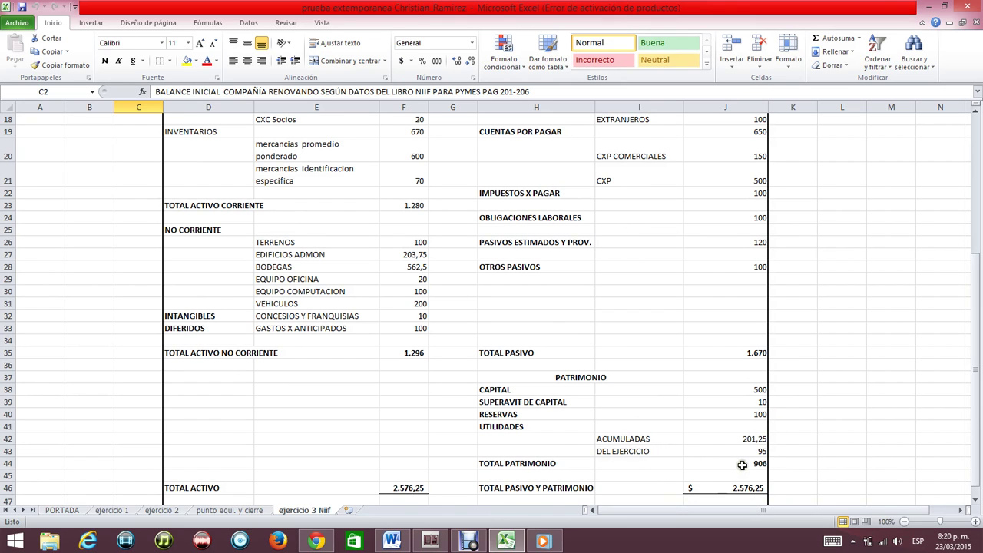
{"action": "left_click_drag", "start_coordinate": [978, 371], "coordinate": [978, 407]}
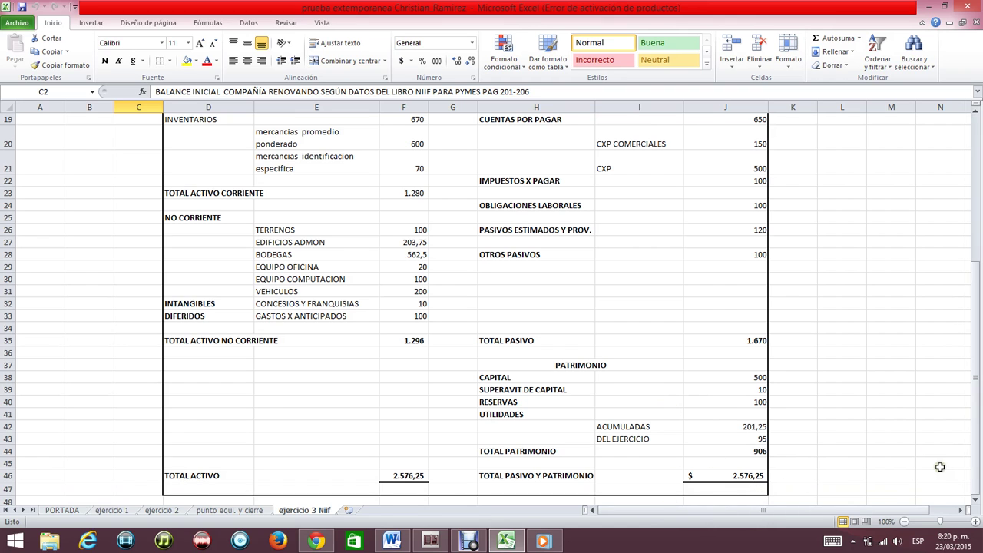
{"action": "left_click", "coordinate": [471, 544]}
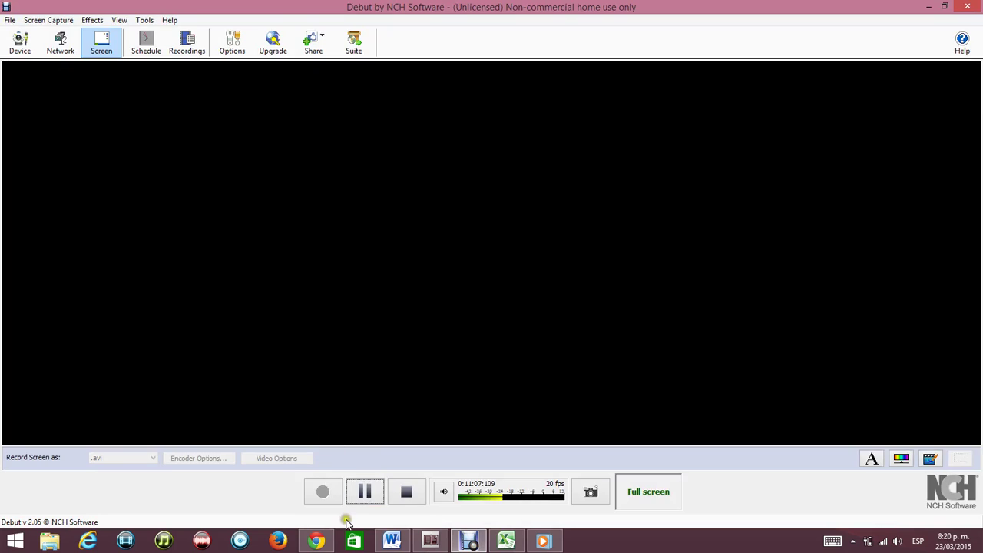